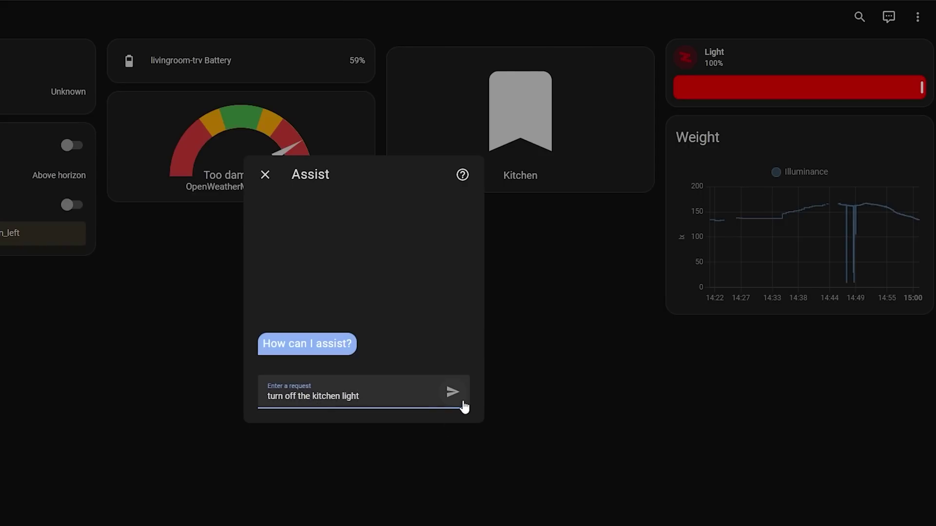
# Step: Have Assist turn the kitchen light off, then on, then set it to green and then blue
pyautogui.click(454, 401)
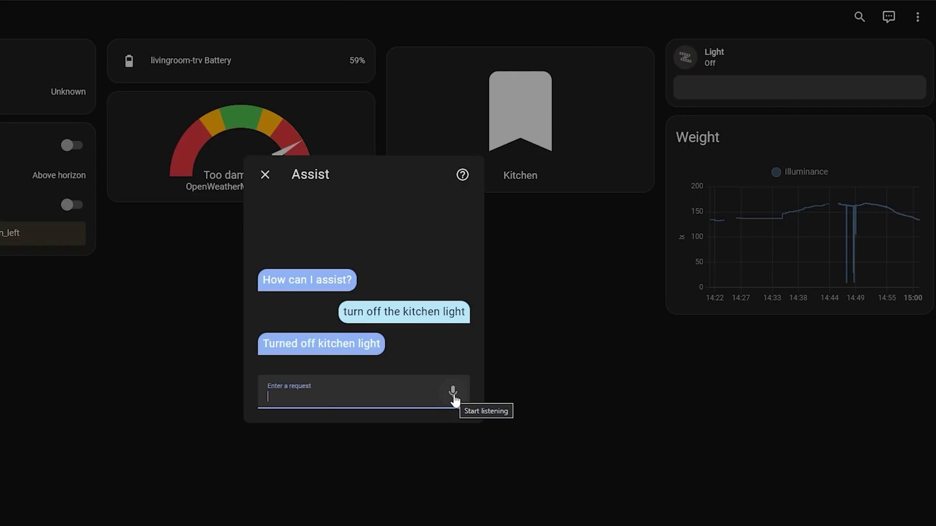
pyautogui.click(454, 401)
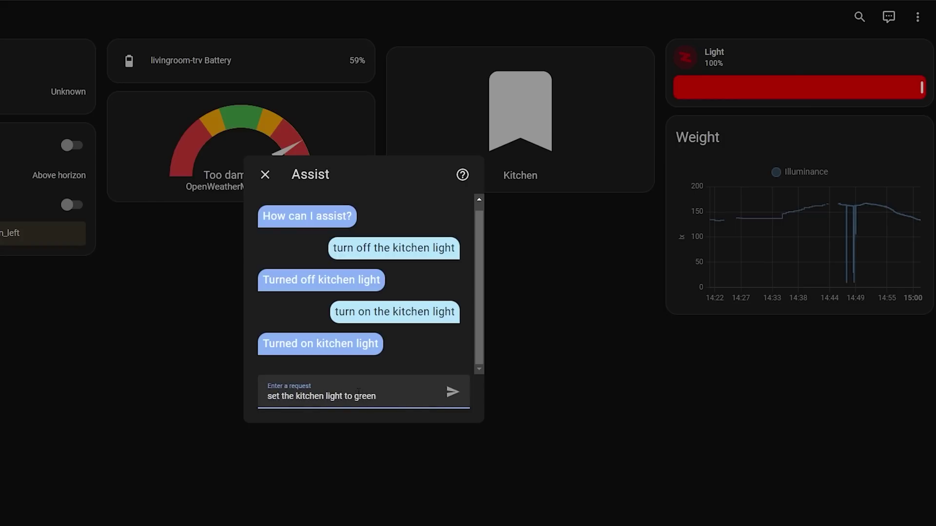
pyautogui.click(448, 401)
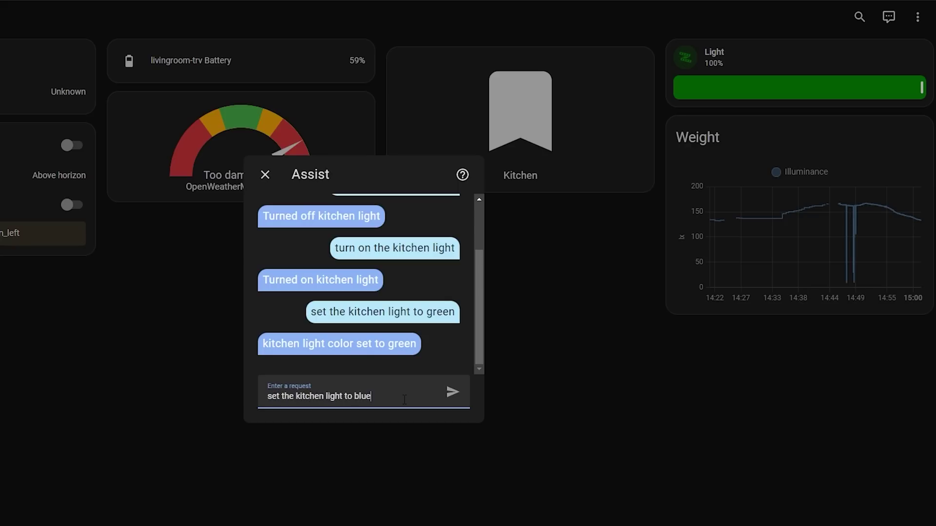
pyautogui.click(453, 400)
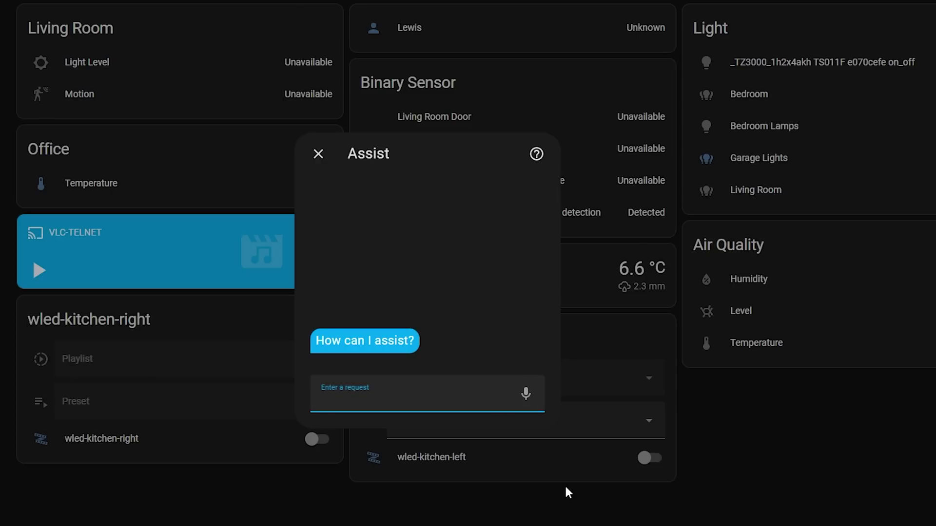
# Step: Ask Assist for the office temperature and how many lights are on
pyautogui.write('ure in the office?')
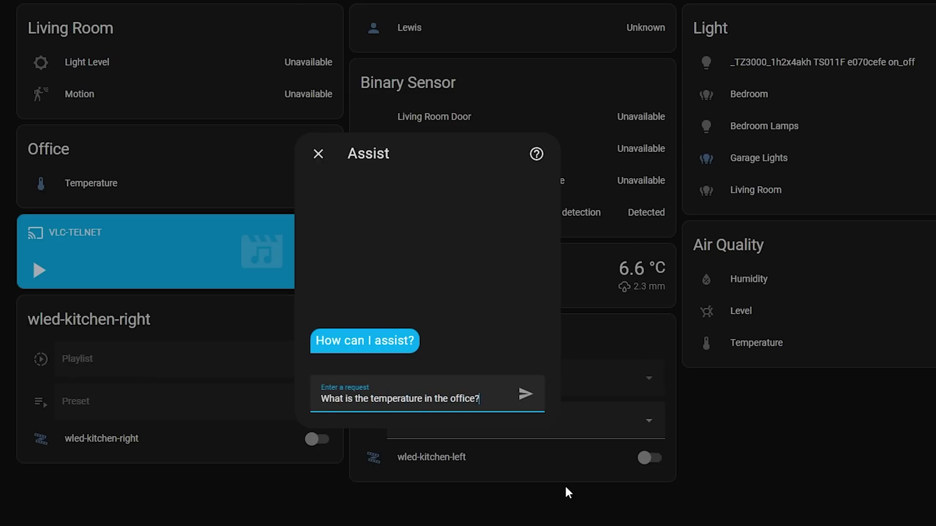
pyautogui.press('Return')
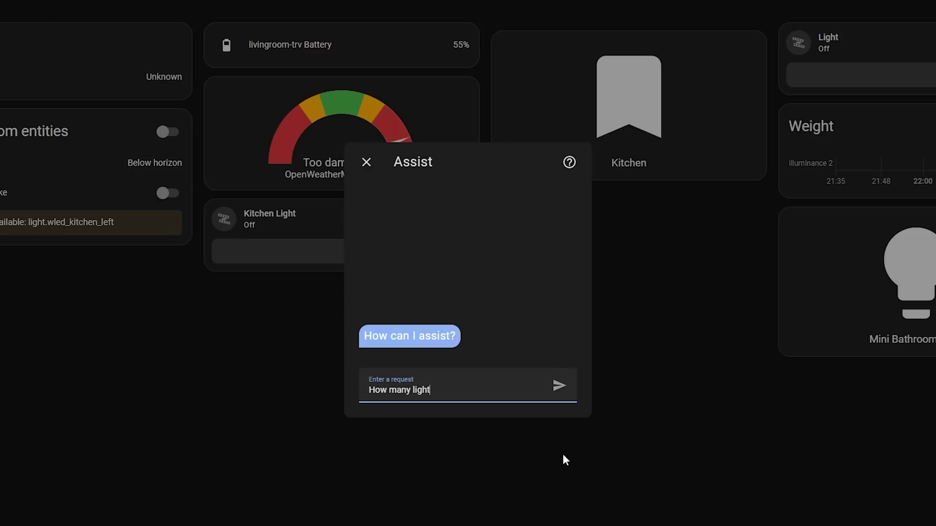
pyautogui.write('s are on?')
pyautogui.press('Return')
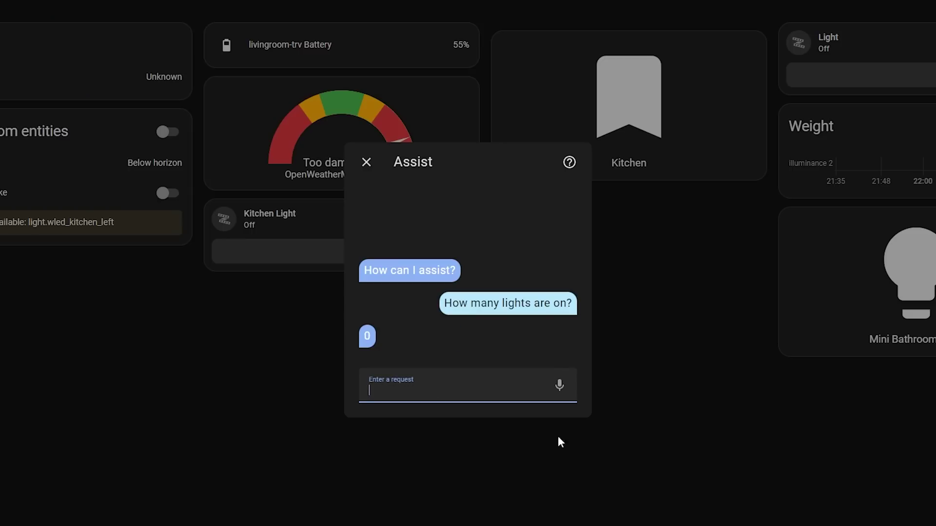
# Step: Set the kitchen light's brightness to 60%
pyautogui.click(367, 162)
pyautogui.click(259, 220)
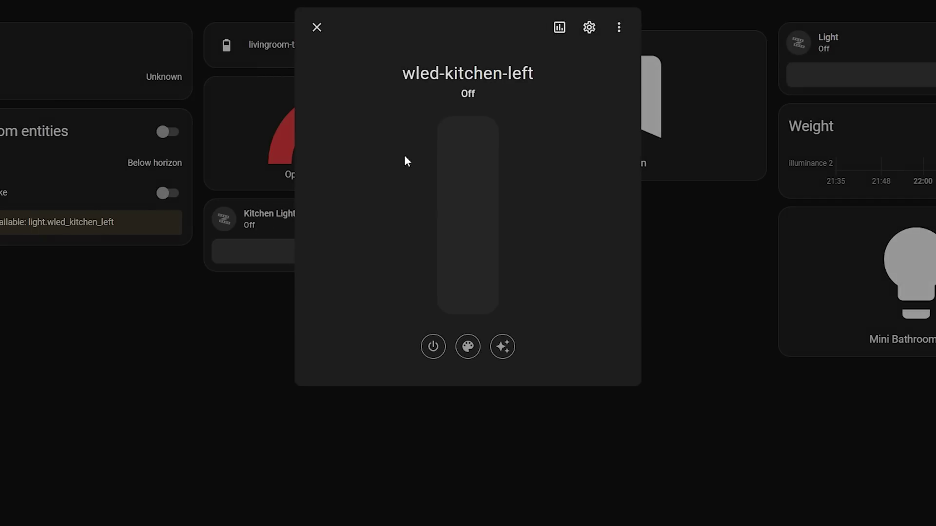
pyautogui.click(466, 202)
pyautogui.press('Escape')
# Step: Ask Assist again how many and which lights are on, and whether all doors are closed
pyautogui.click(886, 15)
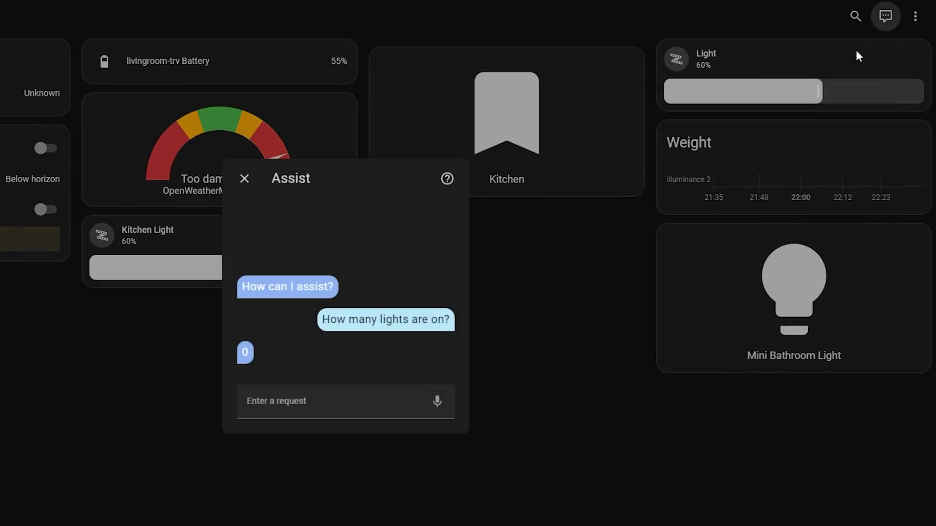
pyautogui.write('How many lights are o')
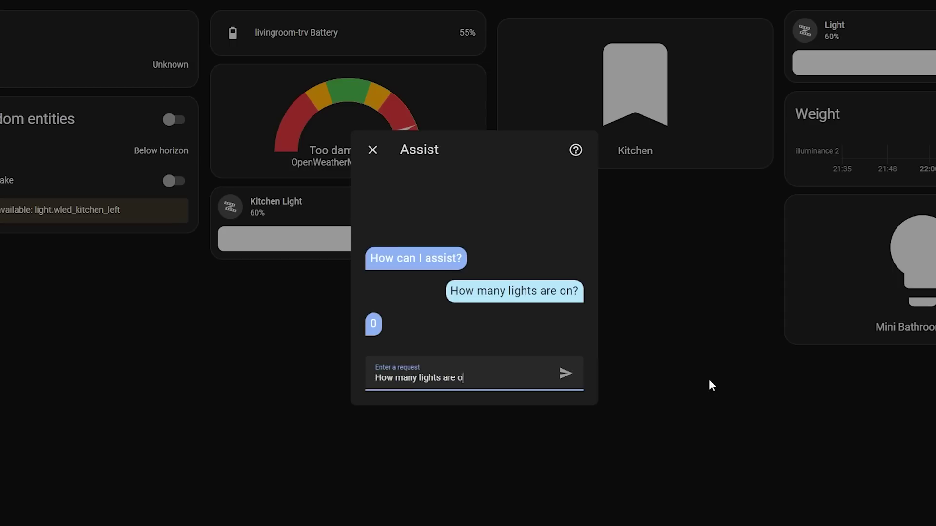
pyautogui.write('n?')
pyautogui.press('Return')
pyautogui.write('Whi')
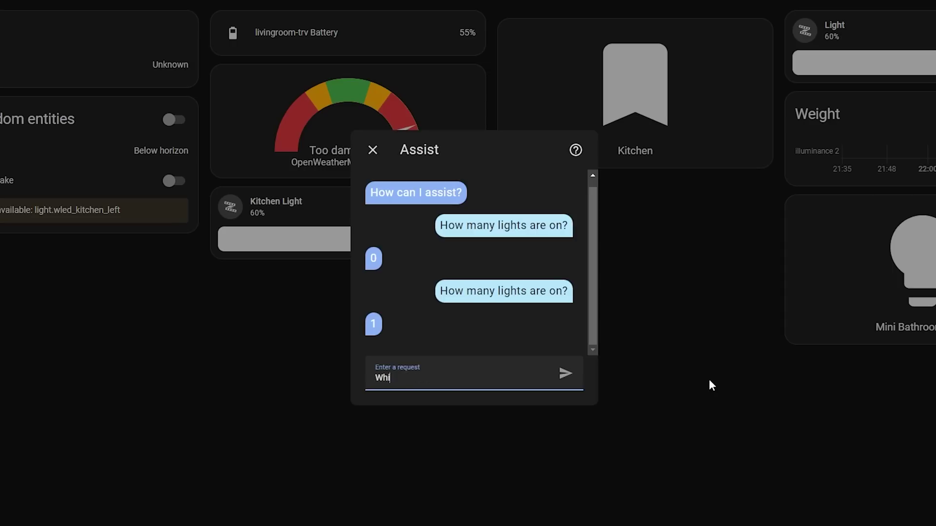
pyautogui.write('ch lights are on?')
pyautogui.press('Return')
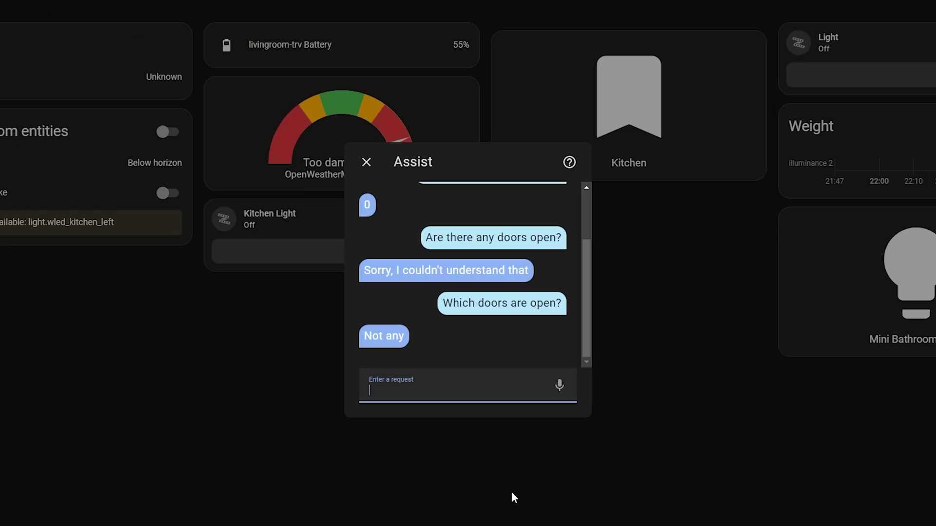
pyautogui.write('Are all the doors closed?')
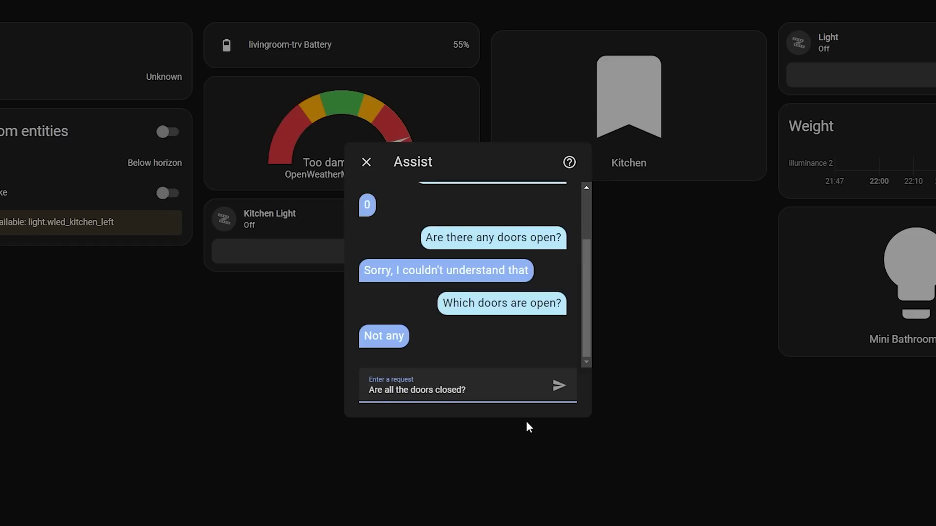
pyautogui.press('Return')
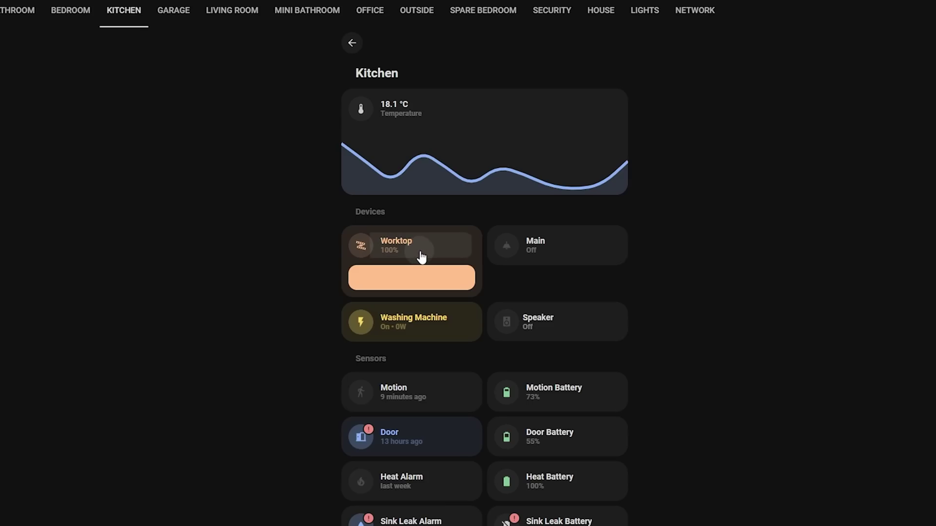
# Step: Open the Kitchen Lights details from the Worktop tile and toggle the lights off and back on
pyautogui.click(422, 257)
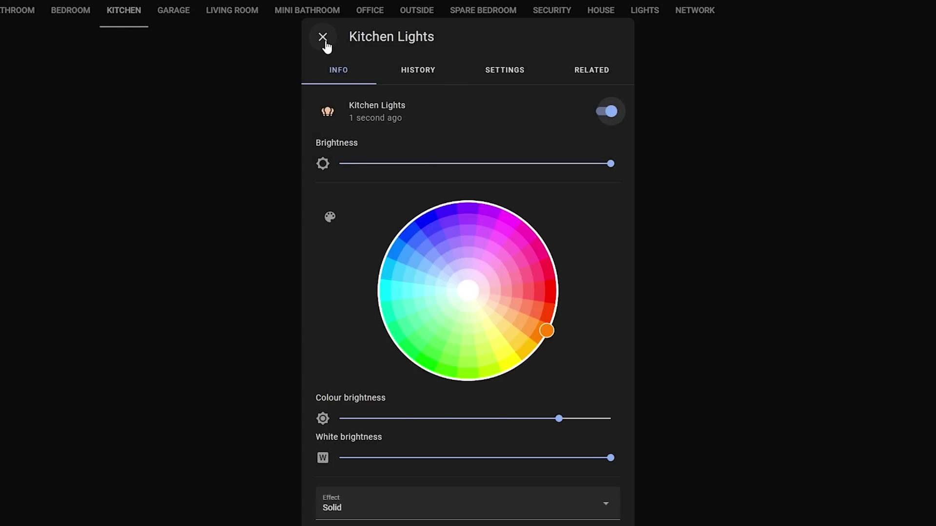
pyautogui.click(610, 112)
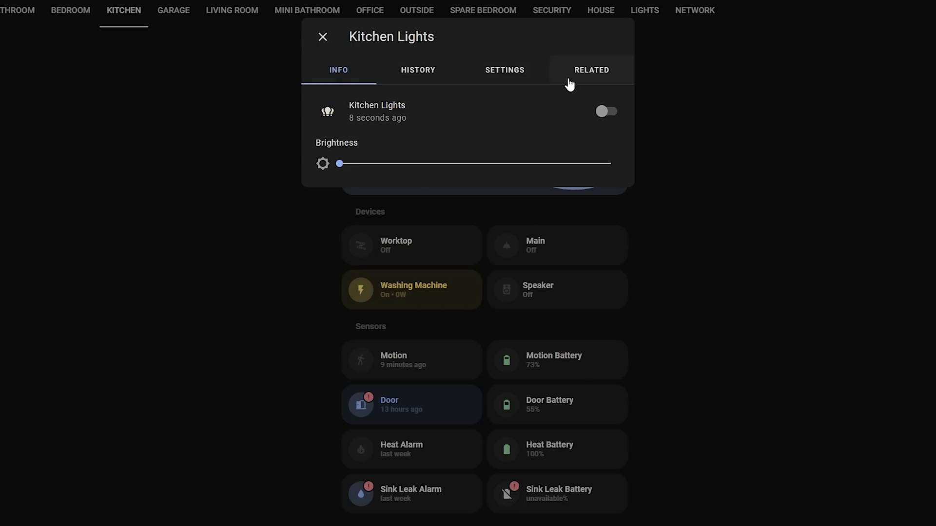
pyautogui.click(601, 116)
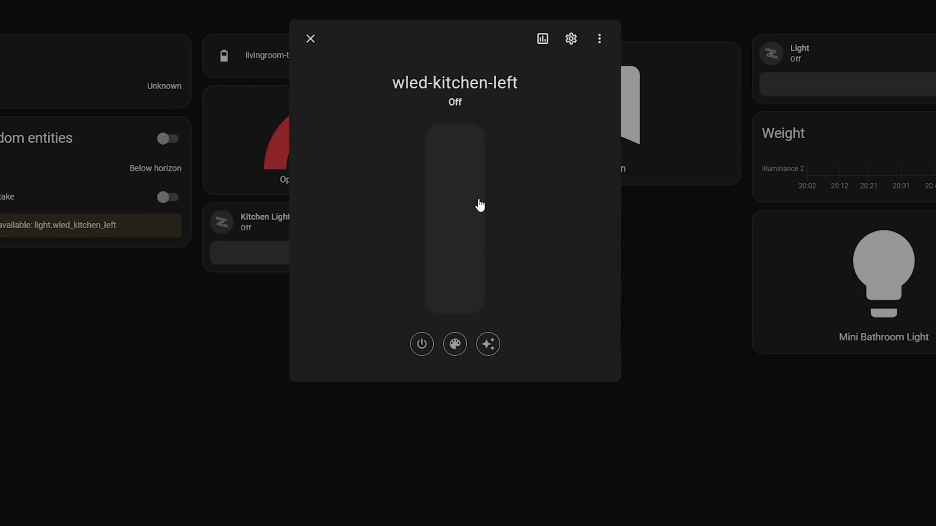
# Step: Turn the wled-kitchen-left light on, adjust its brightness, change its colour from red to green, and lower colour brightness
pyautogui.click(424, 347)
pyautogui.moveTo(464, 149); pyautogui.dragTo(463, 128)
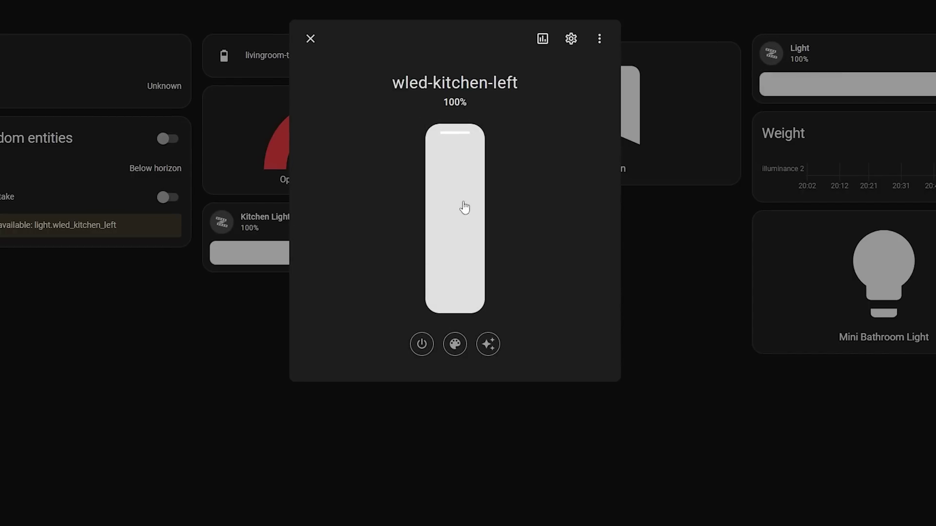
pyautogui.click(455, 344)
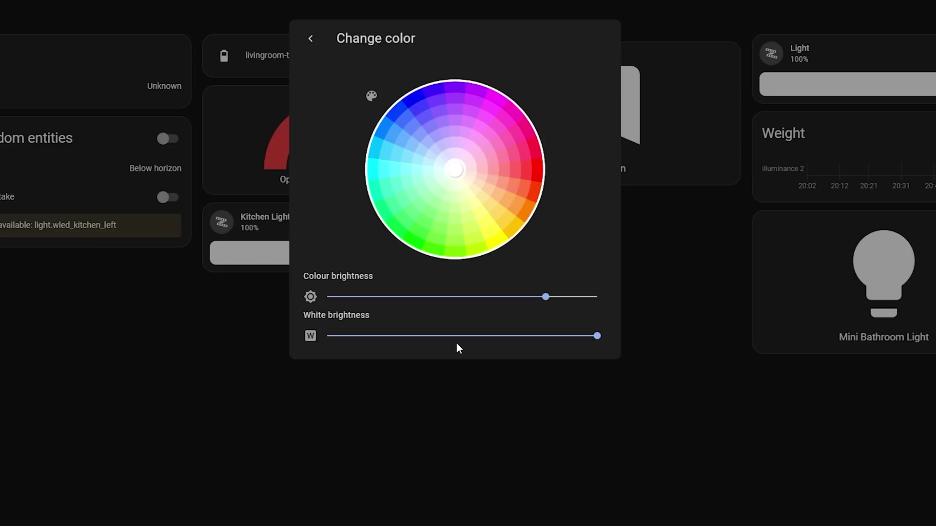
pyautogui.click(539, 170)
pyautogui.click(406, 220)
pyautogui.moveTo(538, 295); pyautogui.dragTo(427, 298)
pyautogui.click(312, 40)
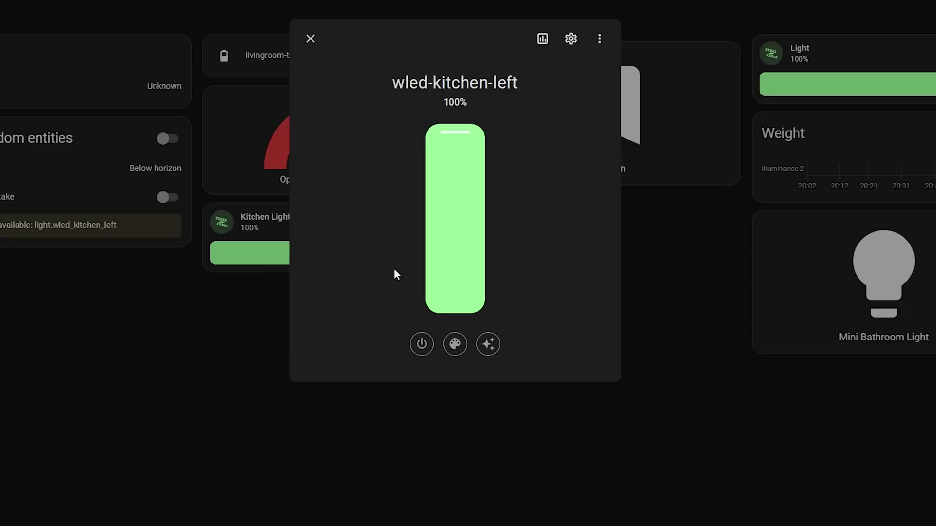
# Step: Browse the light's effect list, history and entity settings without changing anything
pyautogui.click(488, 343)
pyautogui.scroll(-5, 522, 203)
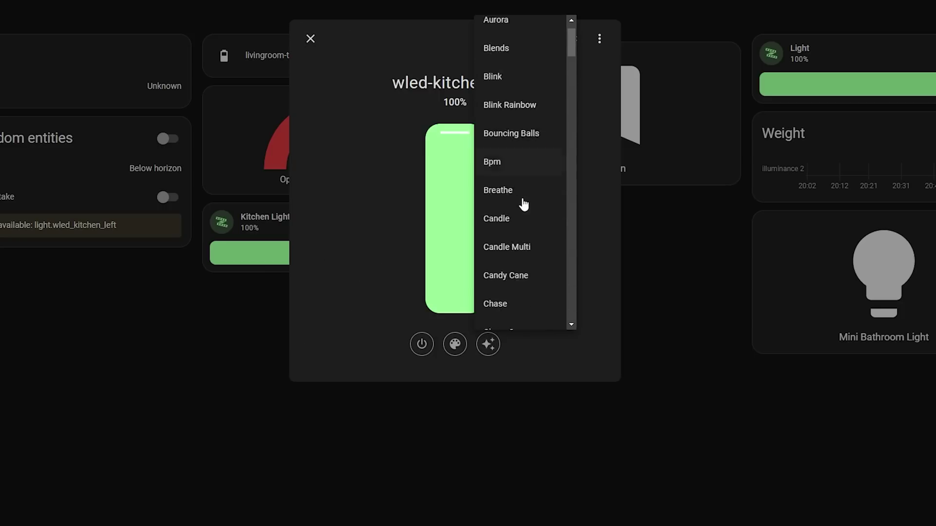
pyautogui.scroll(5, 524, 204)
pyautogui.click(380, 298)
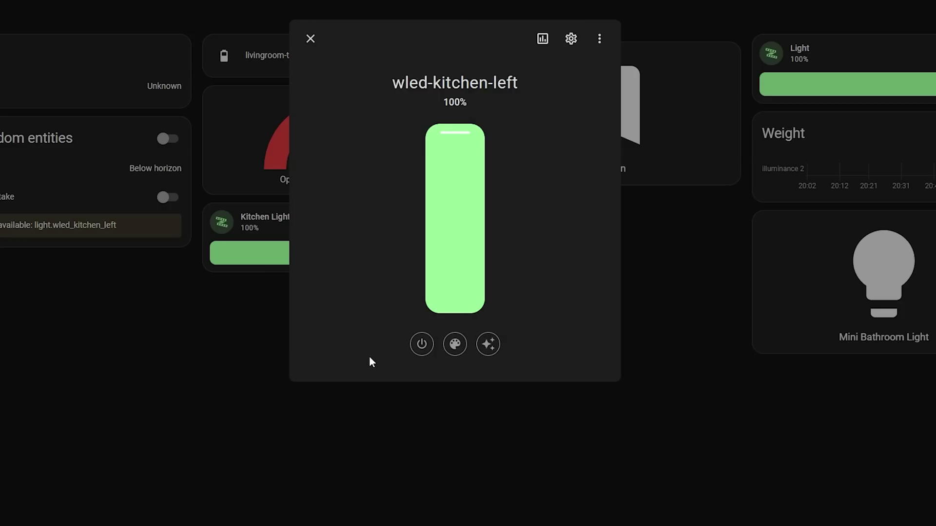
pyautogui.click(542, 39)
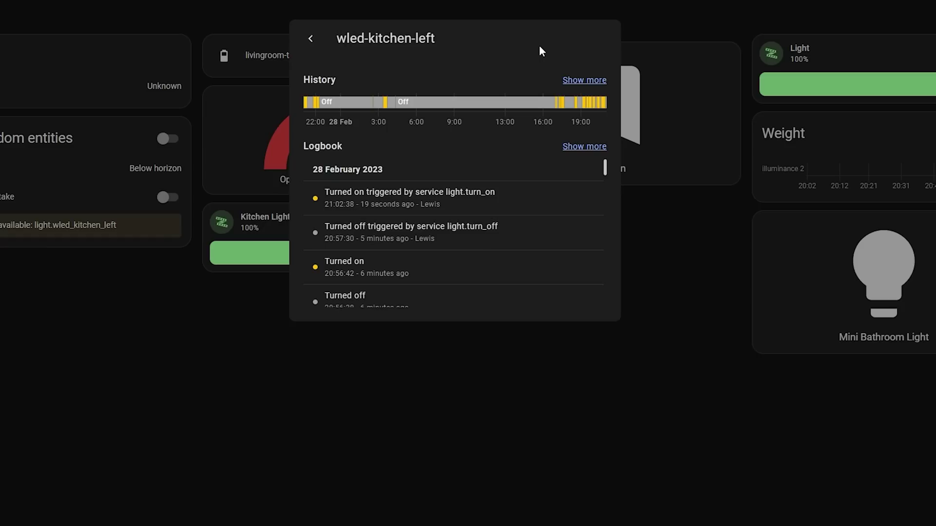
pyautogui.click(311, 39)
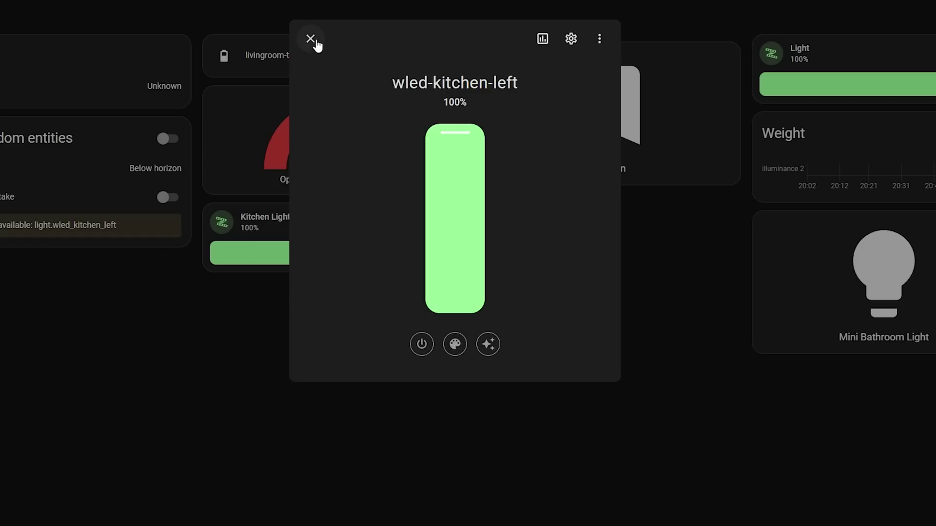
pyautogui.click(571, 39)
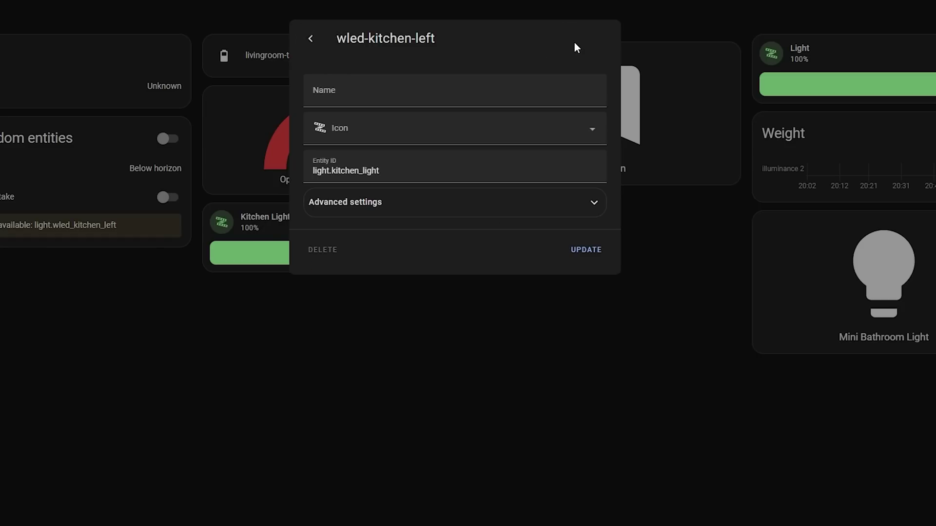
pyautogui.click(311, 40)
# Step: From the light's device page, check the humidity sensor's settings and return to its history chart
pyautogui.click(600, 40)
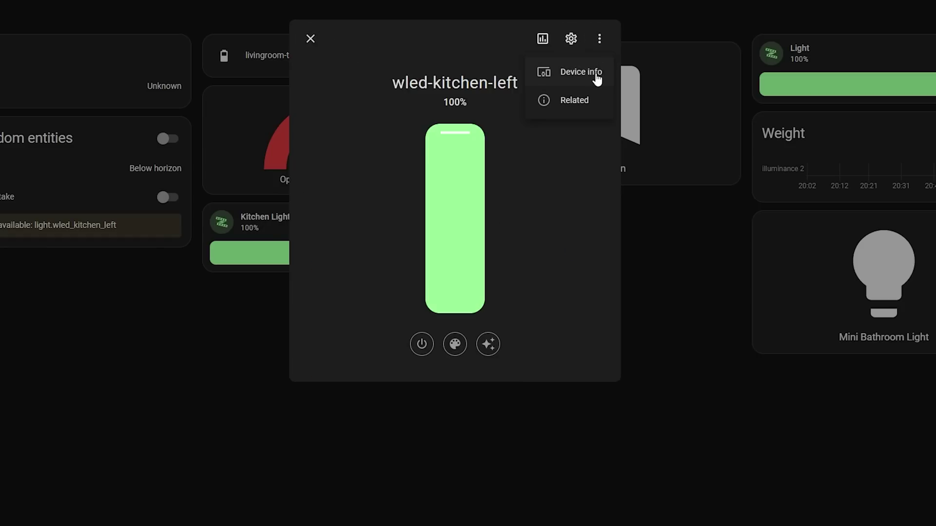
pyautogui.click(596, 74)
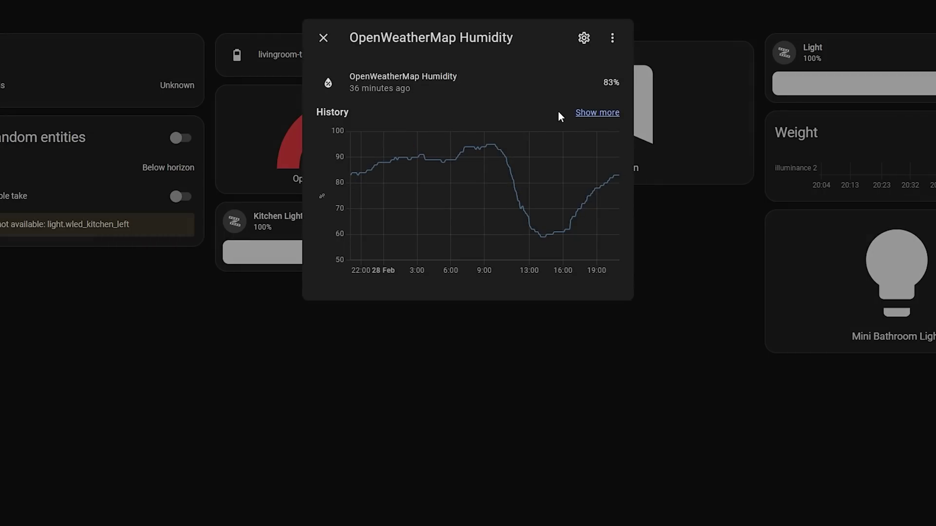
pyautogui.click(584, 38)
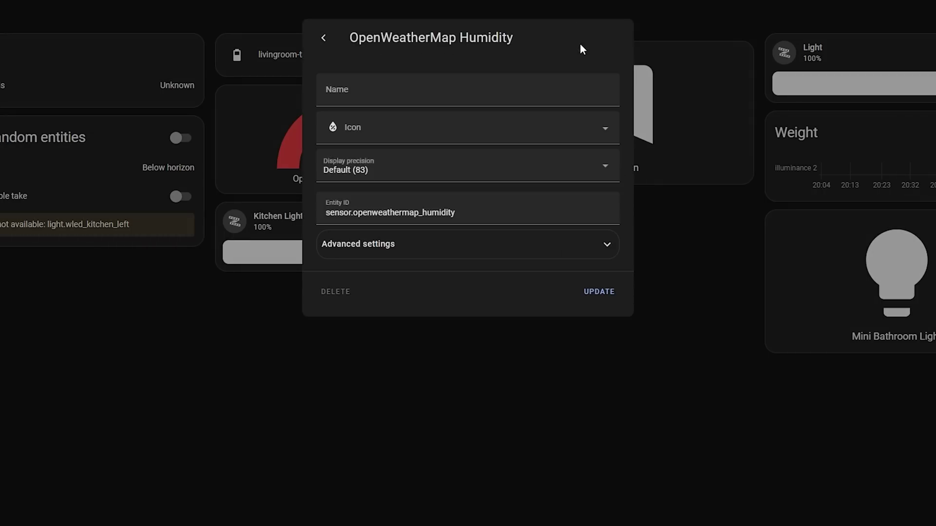
pyautogui.click(323, 38)
pyautogui.click(612, 38)
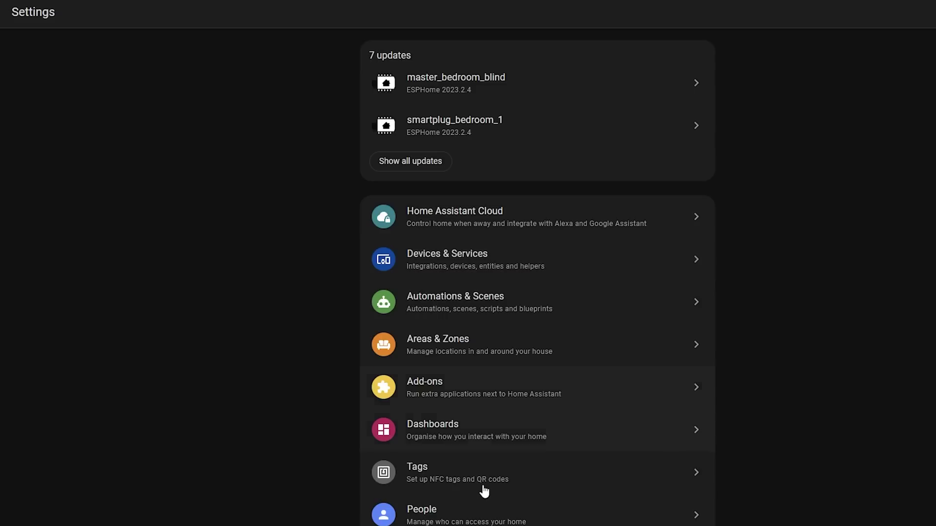
# Step: Go to System settings and bring up the restart confirmation
pyautogui.scroll(-2, 483, 494)
pyautogui.click(510, 484)
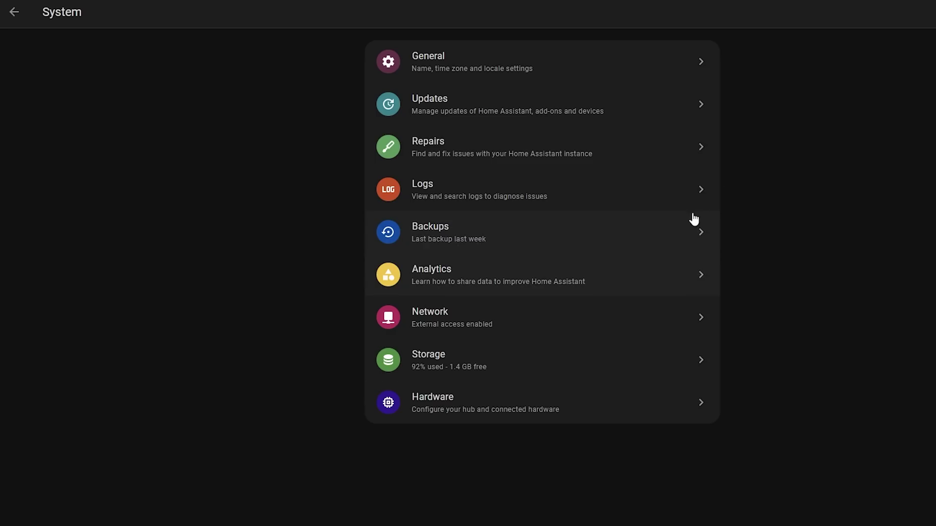
pyautogui.click(932, 15)
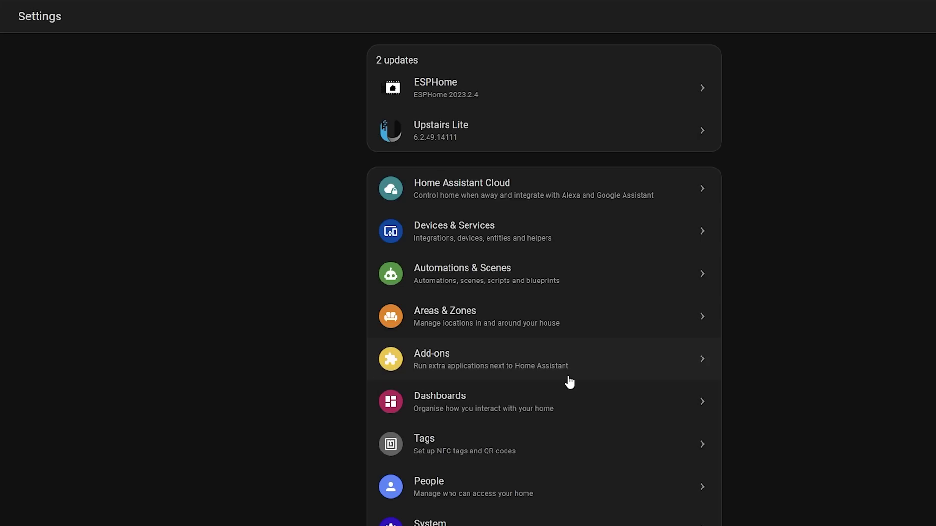
# Step: Reopen the System restart dialog, expand the advanced reboot/shutdown options, and choose Restart Home Assistant
pyautogui.scroll(-1, 569, 383)
pyautogui.click(581, 481)
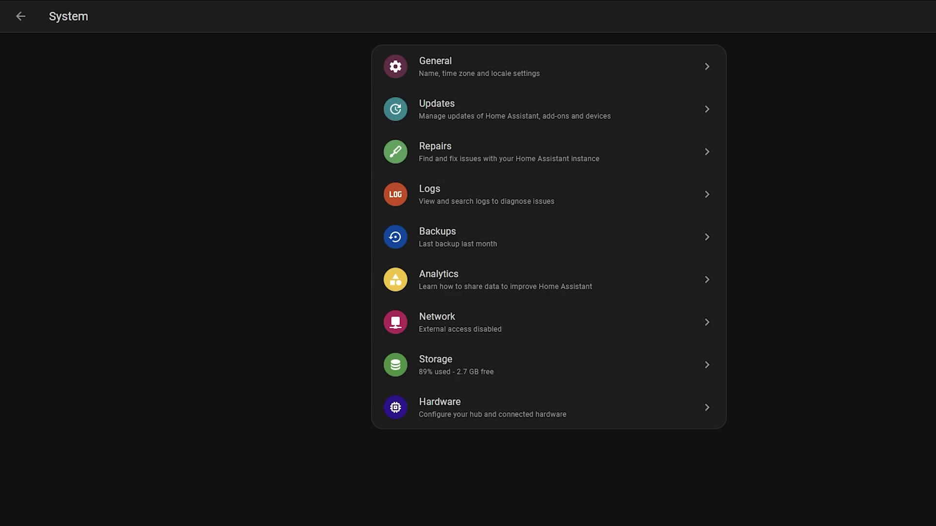
pyautogui.click(912, 19)
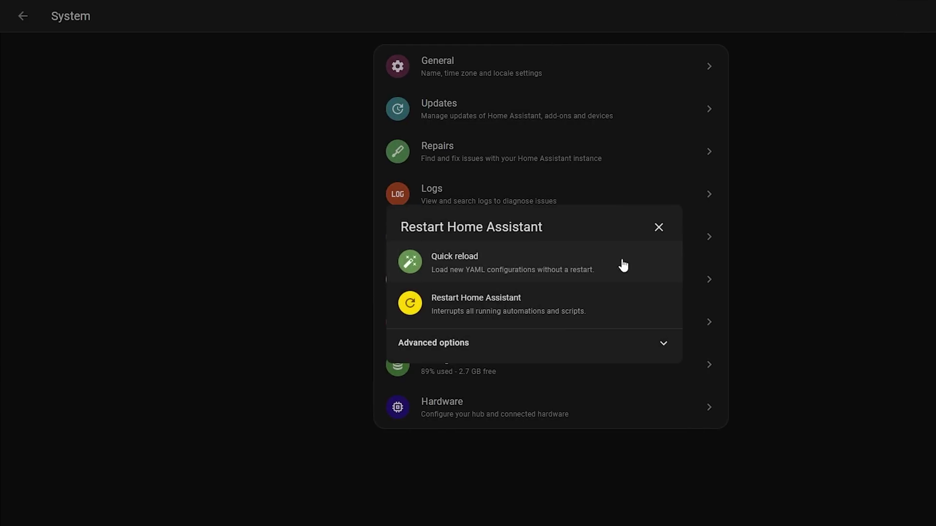
pyautogui.click(665, 350)
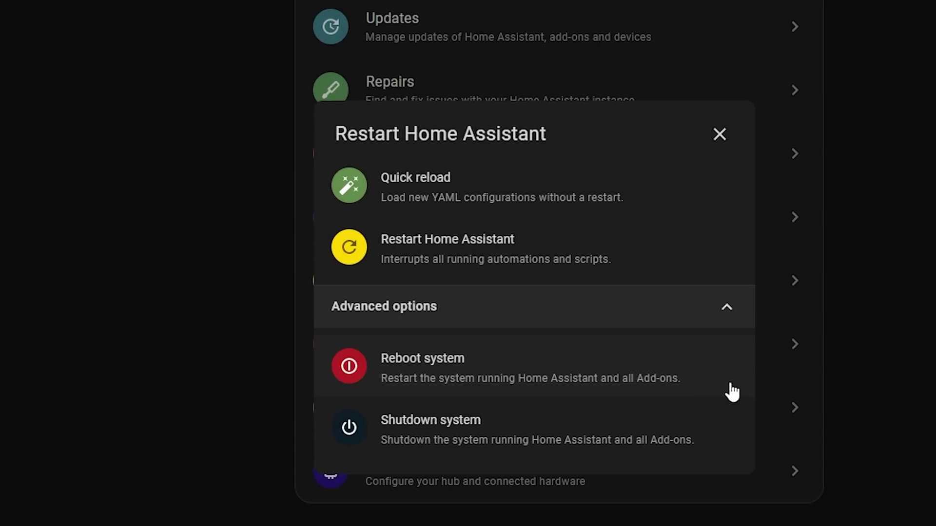
pyautogui.click(508, 268)
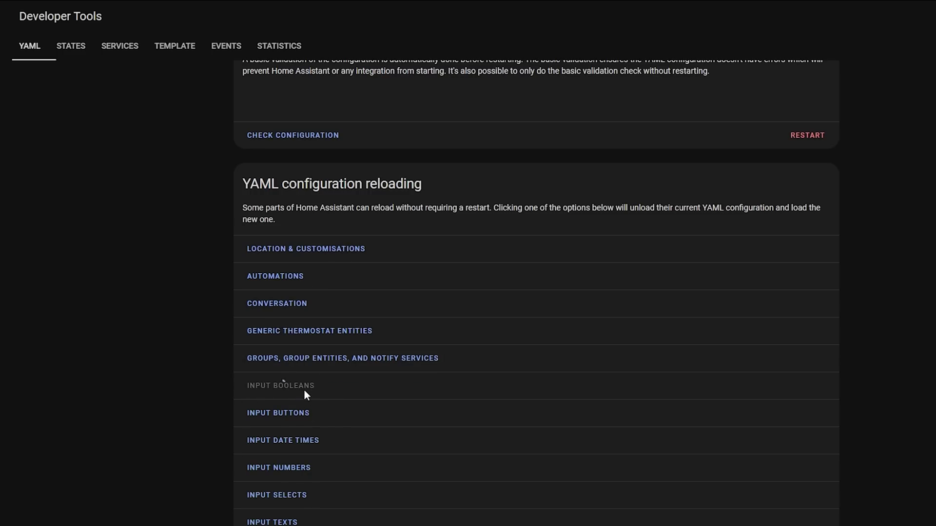
# Step: Reload the input button YAML configuration under YAML configuration reloading
pyautogui.scroll(-3, 307, 439)
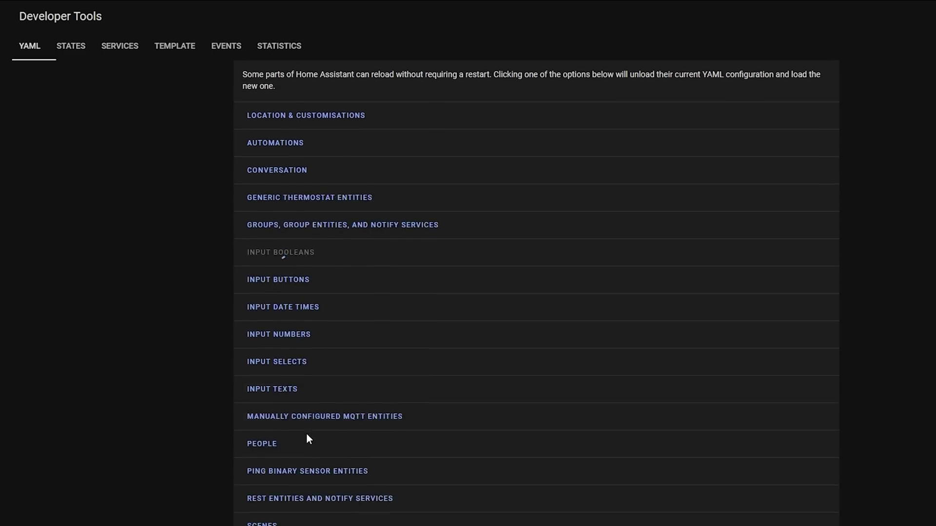
pyautogui.click(307, 287)
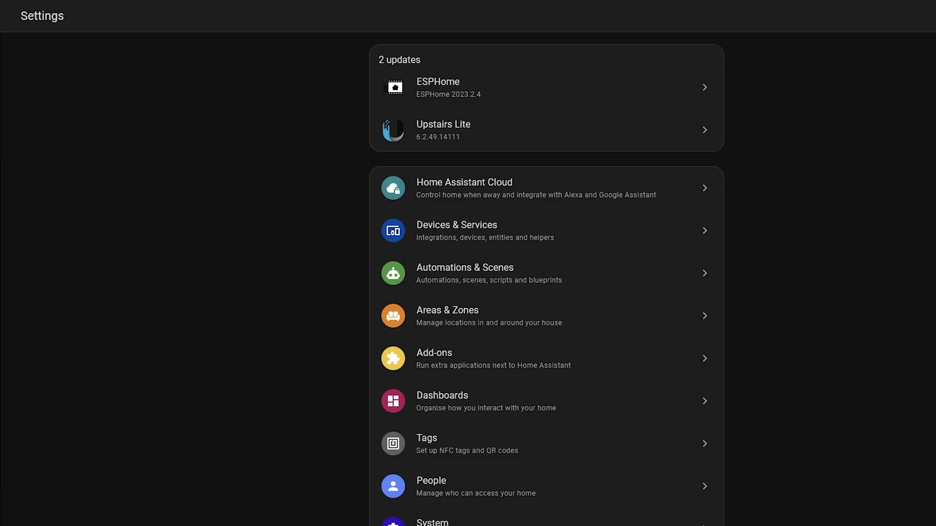
# Step: Choose Restart Home Assistant from the Settings menu and expand the reboot and shutdown options
pyautogui.click(912, 17)
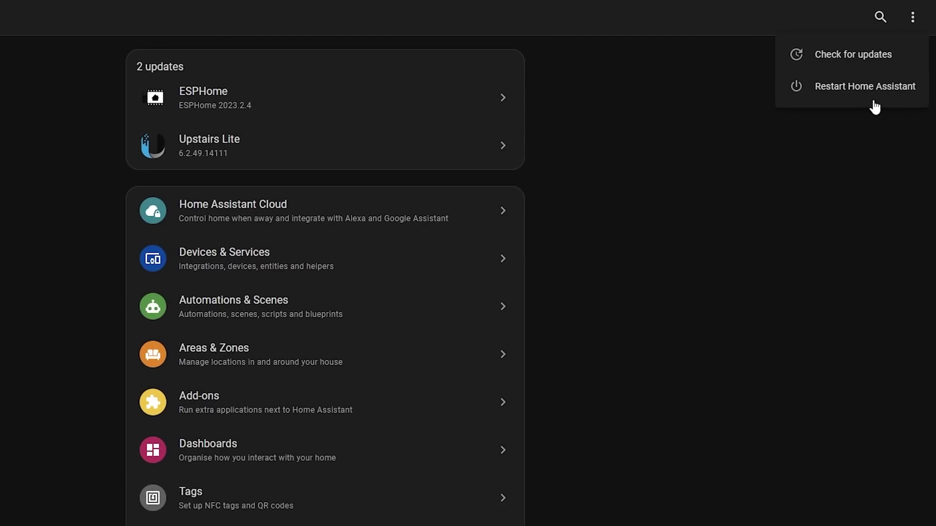
pyautogui.click(878, 87)
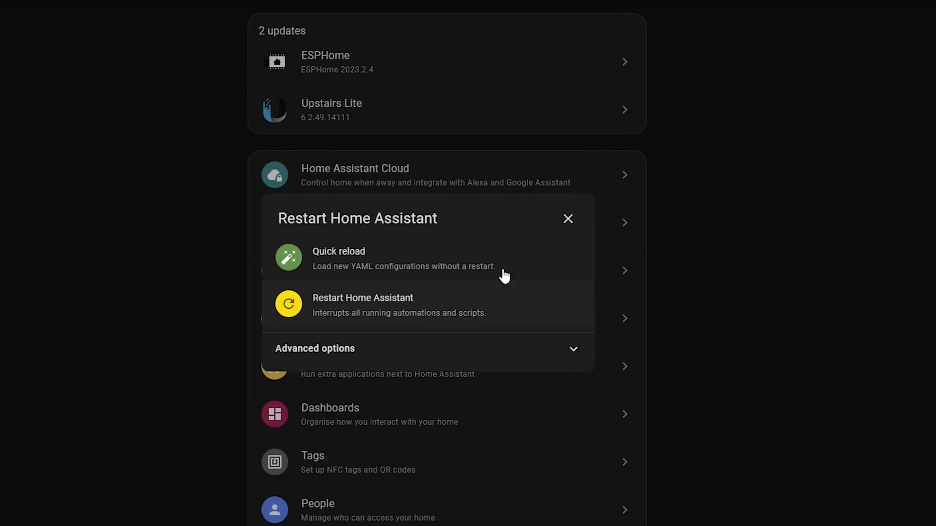
pyautogui.click(396, 366)
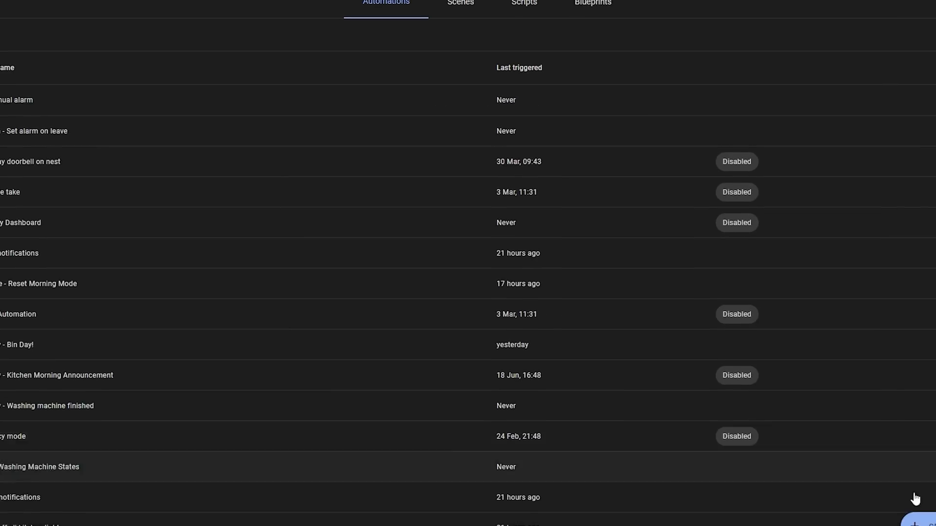
# Step: Create a new automation from the Frigate Notification (0.10.0) blueprint and scroll through its form
pyautogui.click(926, 521)
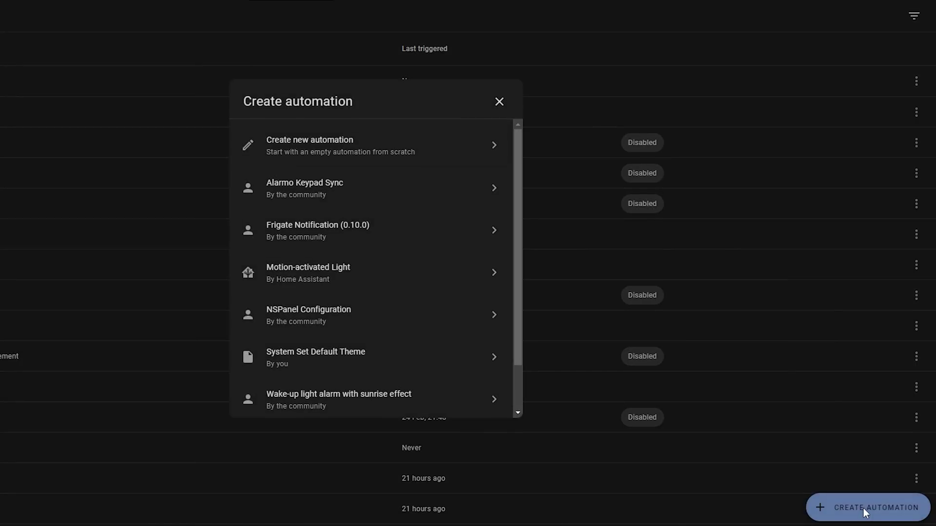
pyautogui.scroll(-2, 437, 337)
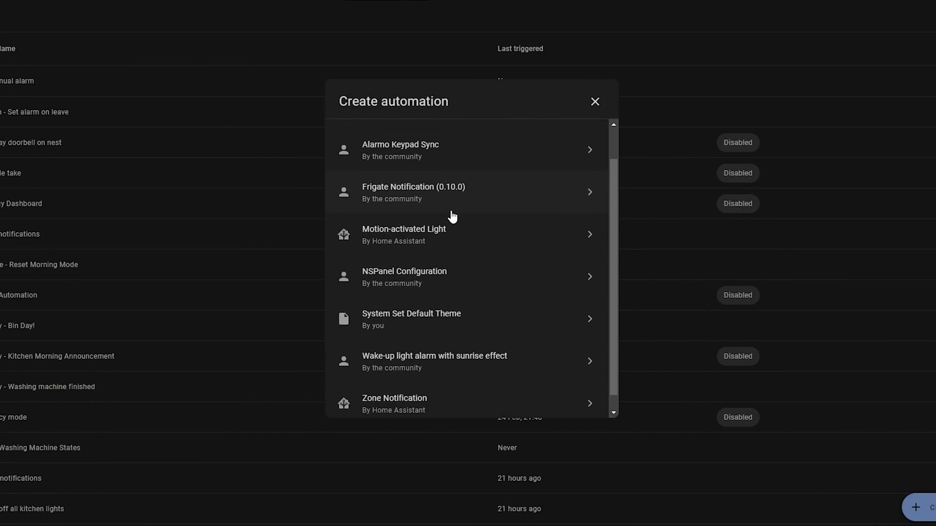
pyautogui.scroll(1, 452, 216)
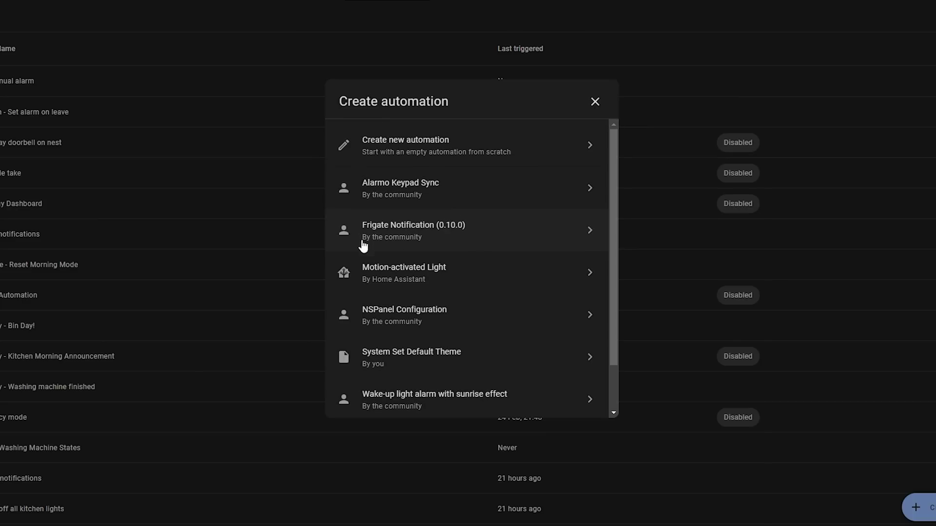
pyautogui.click(498, 238)
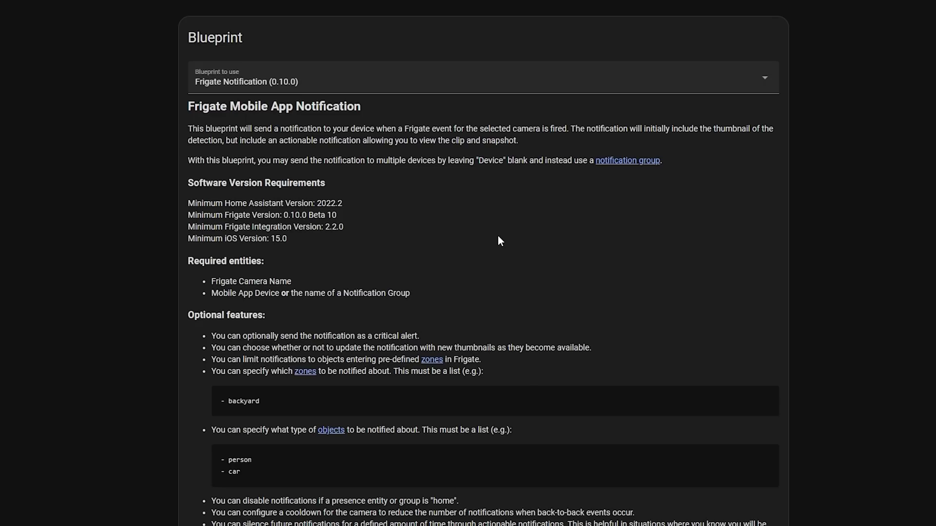
pyautogui.scroll(-3, 525, 385)
pyautogui.scroll(-10, 525, 386)
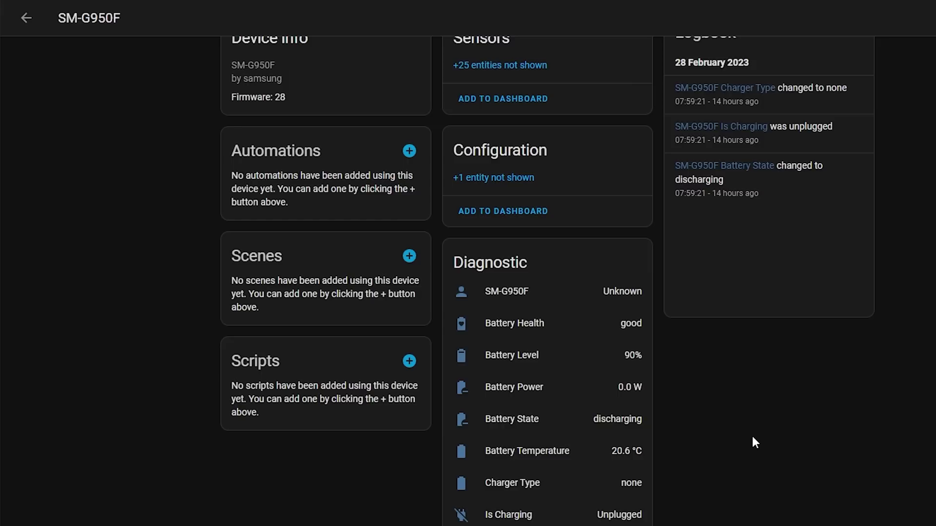
# Step: Open the SM-G950F Battery Temperature sensor's settings to see its unit and display precision
pyautogui.click(548, 457)
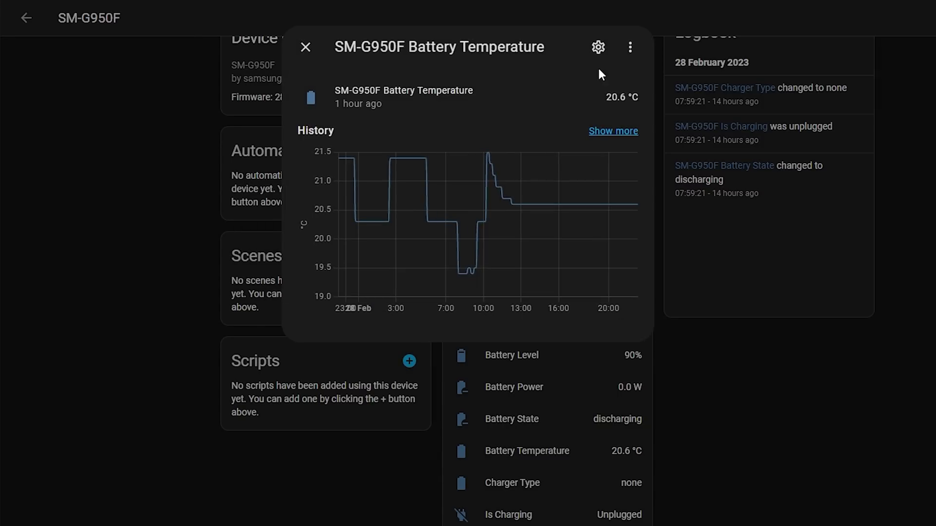
pyautogui.click(598, 48)
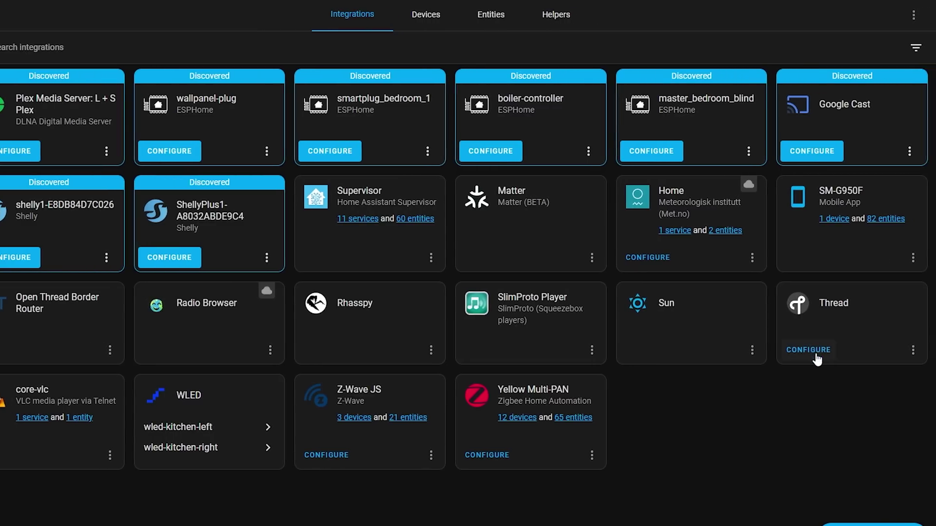
# Step: Open the Thread integration page and view the home-assistant network's dataset details, then dismiss them
pyautogui.click(812, 350)
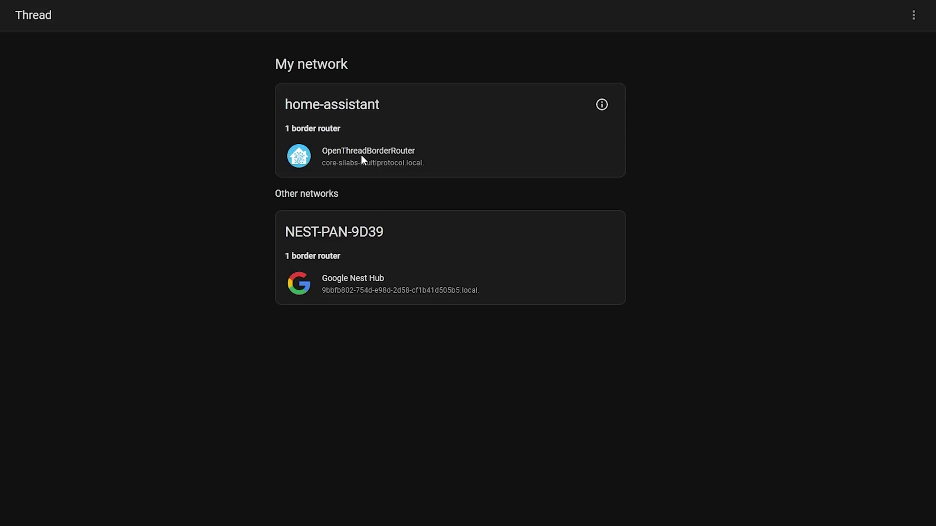
pyautogui.click(603, 105)
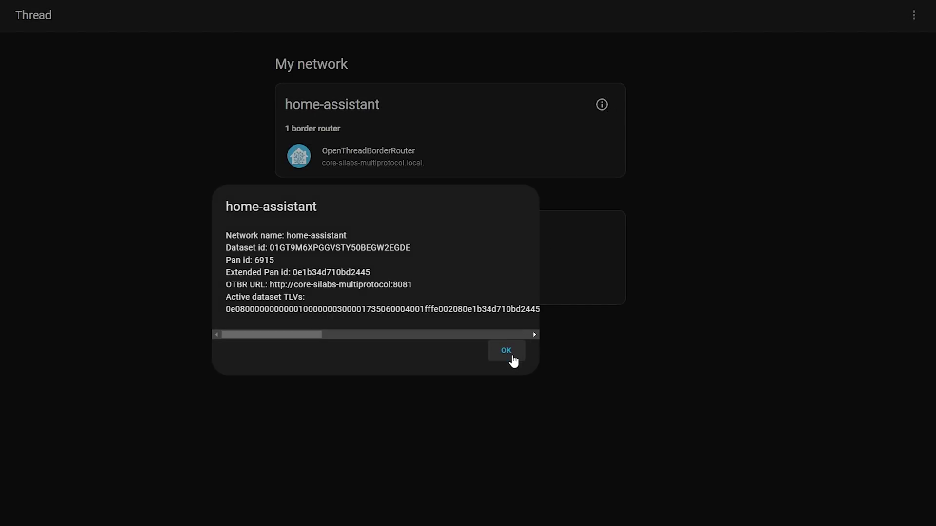
pyautogui.click(507, 351)
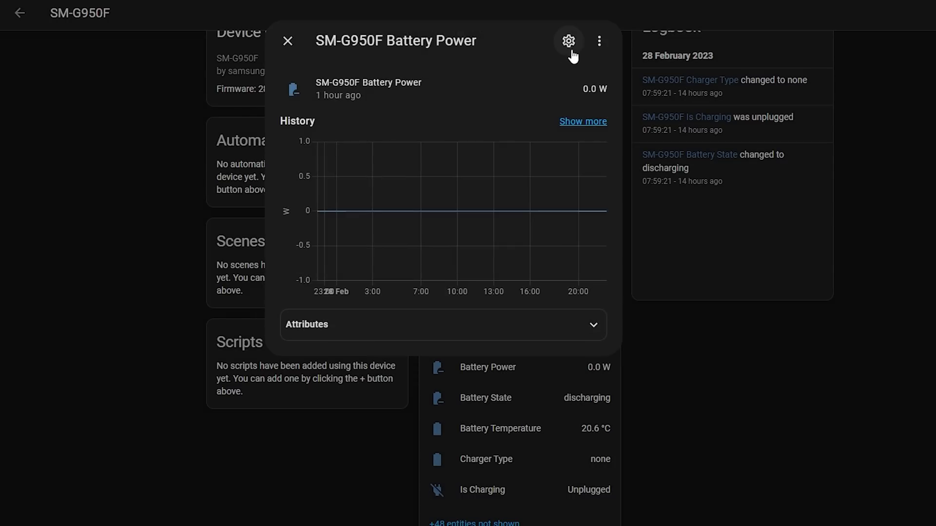
# Step: Show the kW and W unit options in the SM-G950F Battery Power sensor's settings
pyautogui.click(567, 42)
pyautogui.click(589, 184)
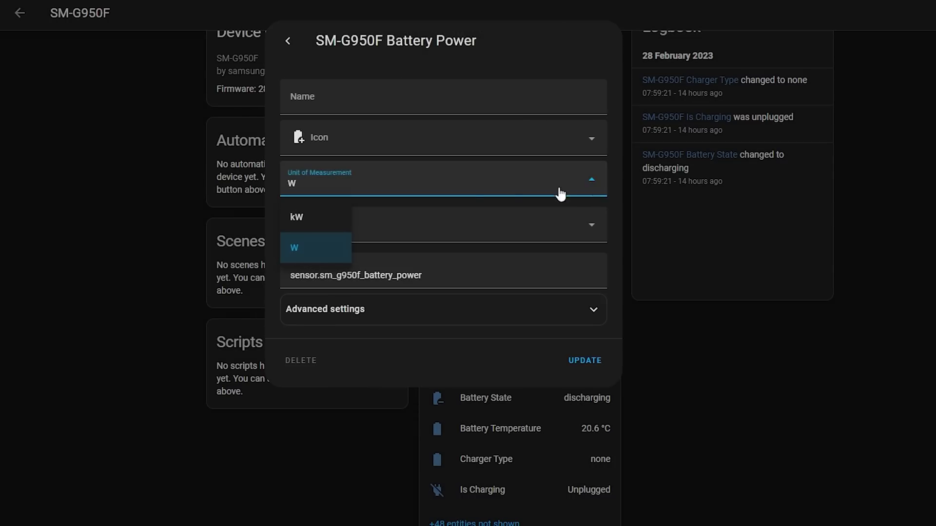